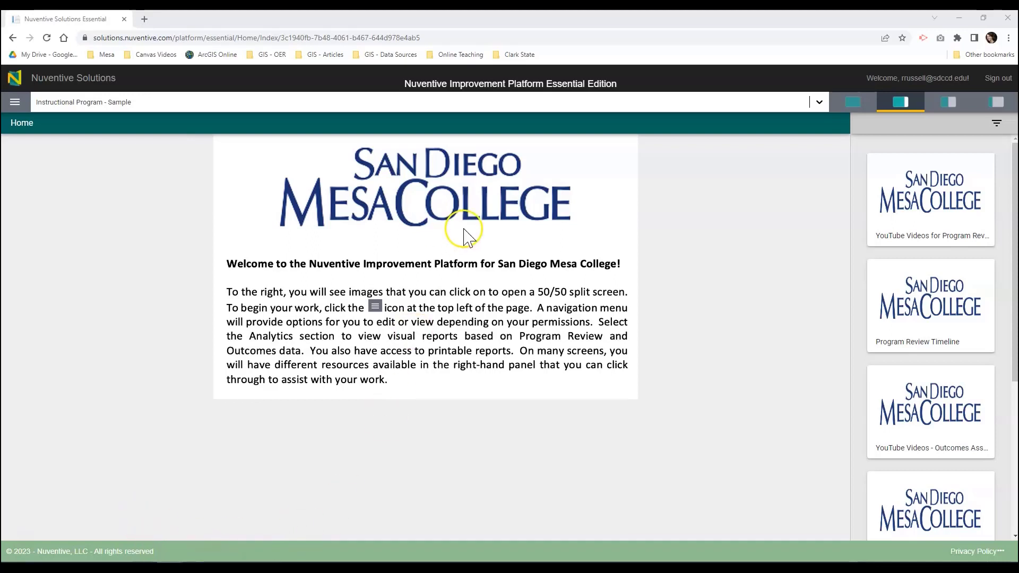
Choose the Instructional Program - Sample assessment unit and open its Document Library
{"action": "left_click", "coordinate": [819, 102]}
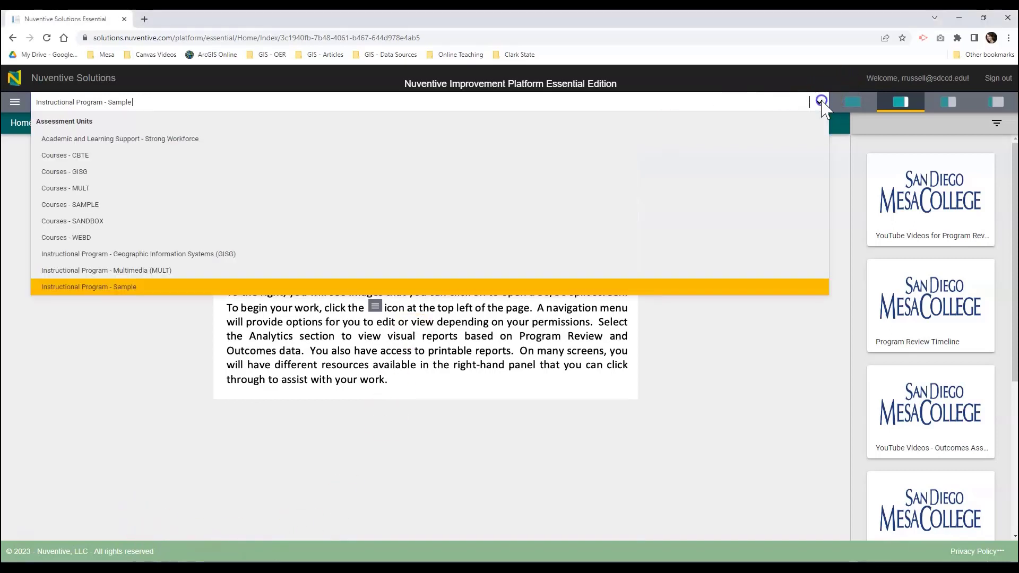
{"action": "left_click", "coordinate": [184, 288]}
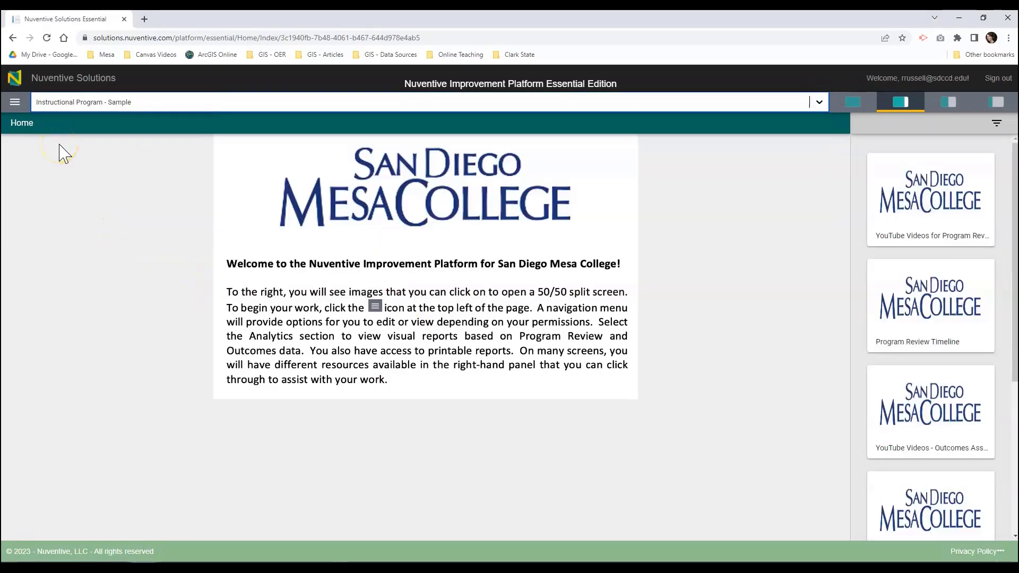
{"action": "left_click", "coordinate": [15, 101]}
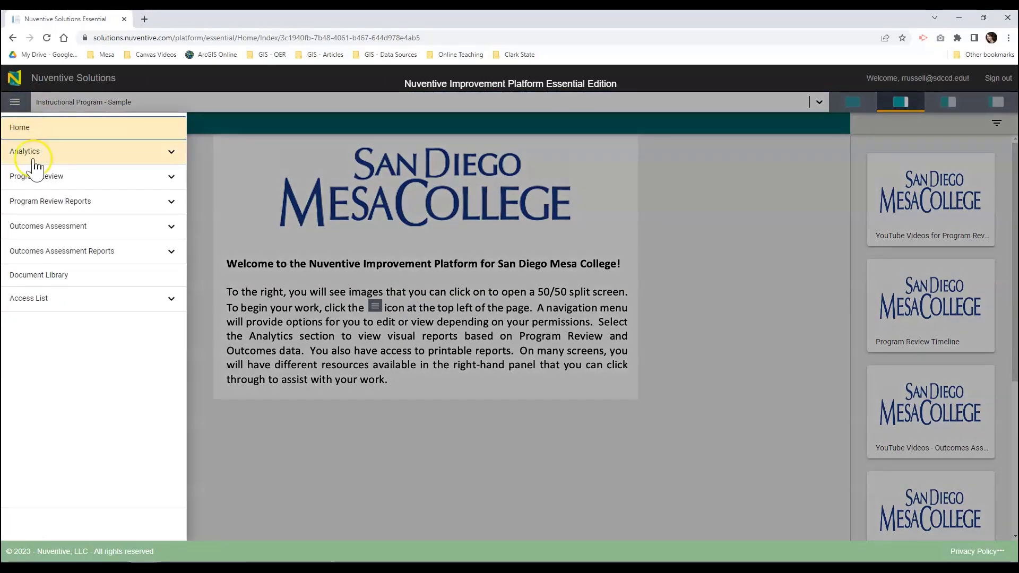
{"action": "left_click", "coordinate": [64, 274]}
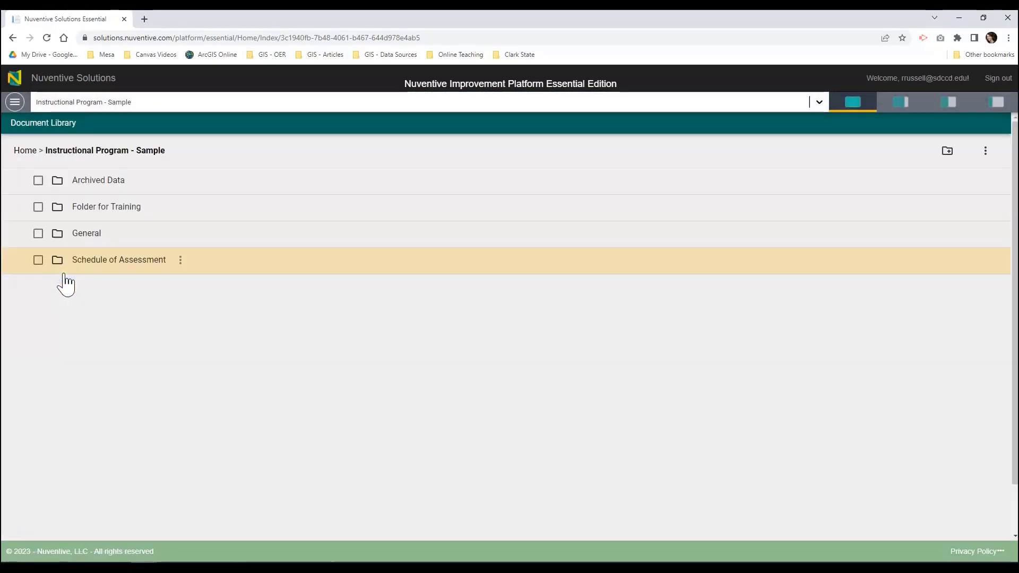
{"action": "left_click", "coordinate": [164, 378]}
{"action": "left_click", "coordinate": [164, 376]}
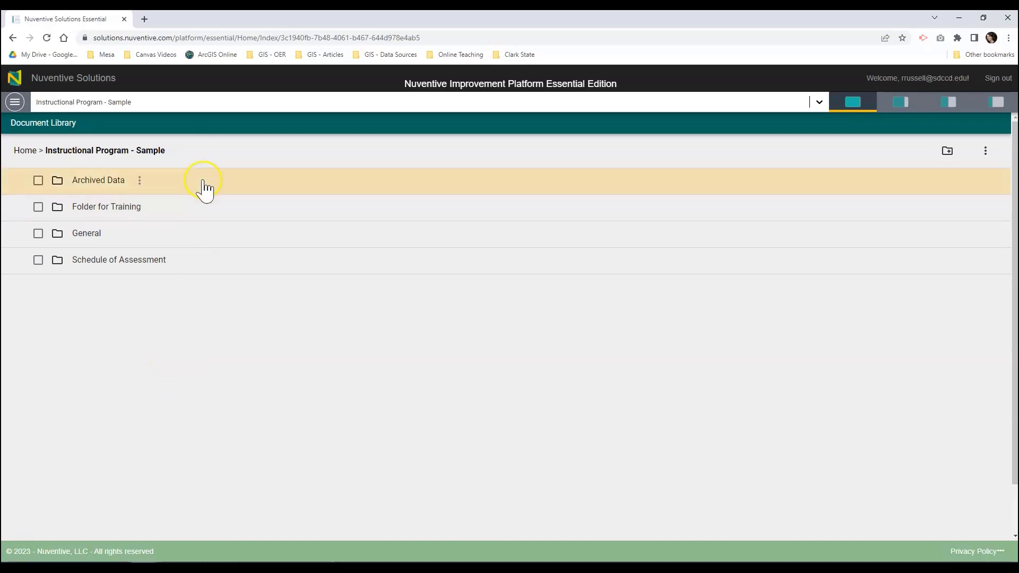
View oral-communication-rubric.pdf from the General folder through to its end, and close the preview
{"action": "left_click", "coordinate": [84, 236]}
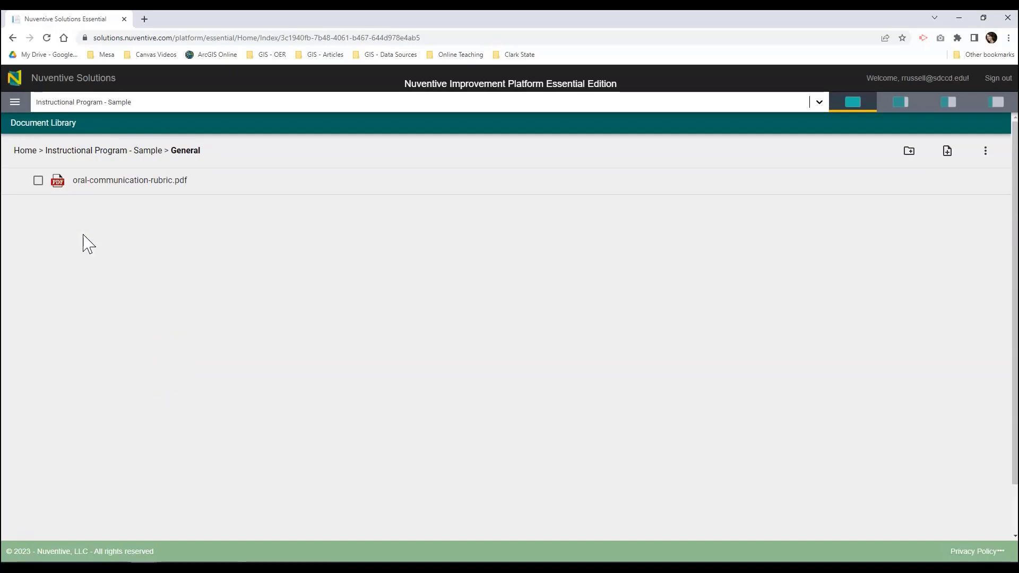
{"action": "left_click", "coordinate": [125, 181]}
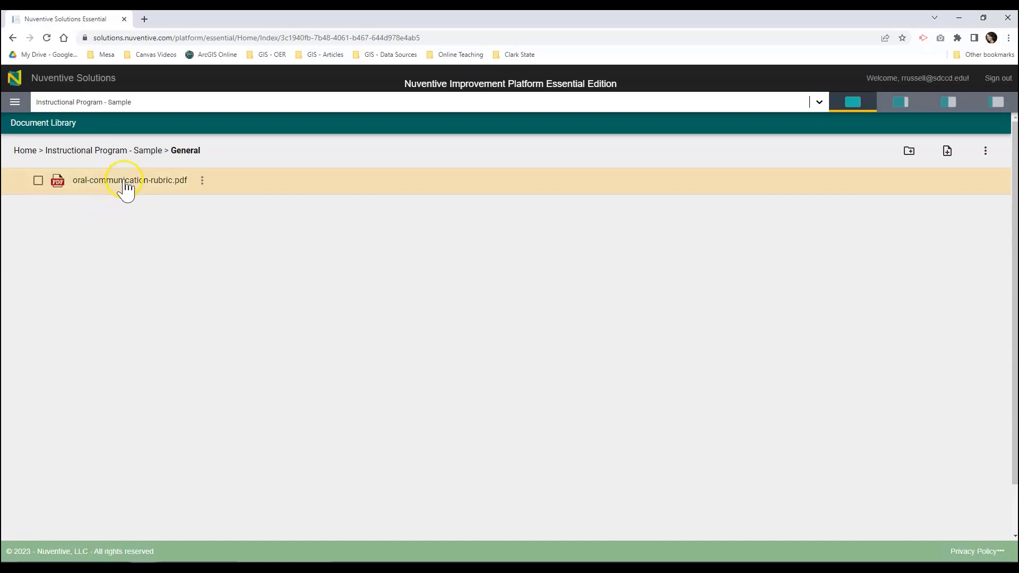
{"action": "left_click", "coordinate": [202, 181]}
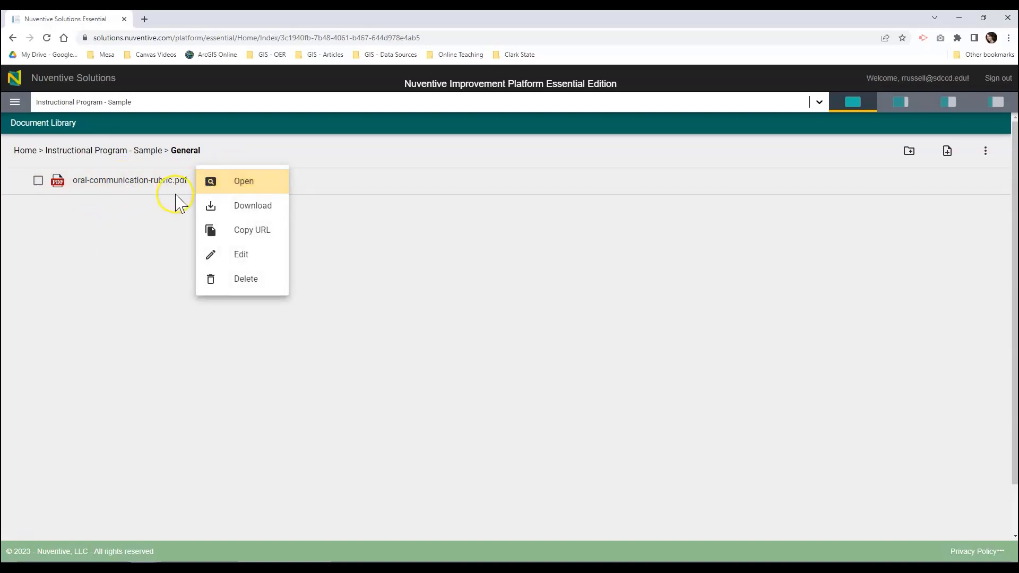
{"action": "left_click", "coordinate": [181, 204]}
{"action": "left_click", "coordinate": [202, 182]}
{"action": "left_click", "coordinate": [244, 186]}
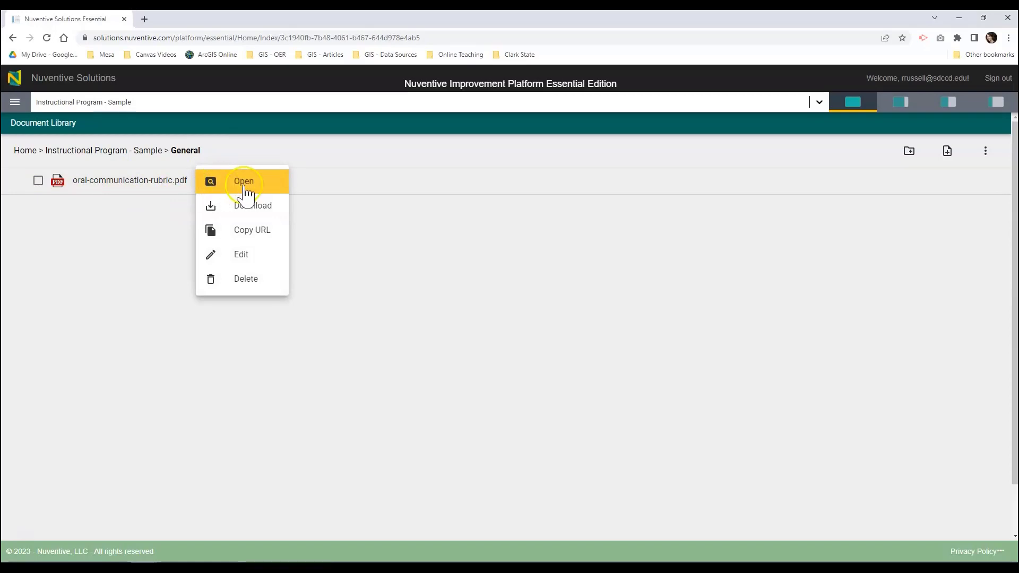
{"action": "left_click", "coordinate": [255, 186]}
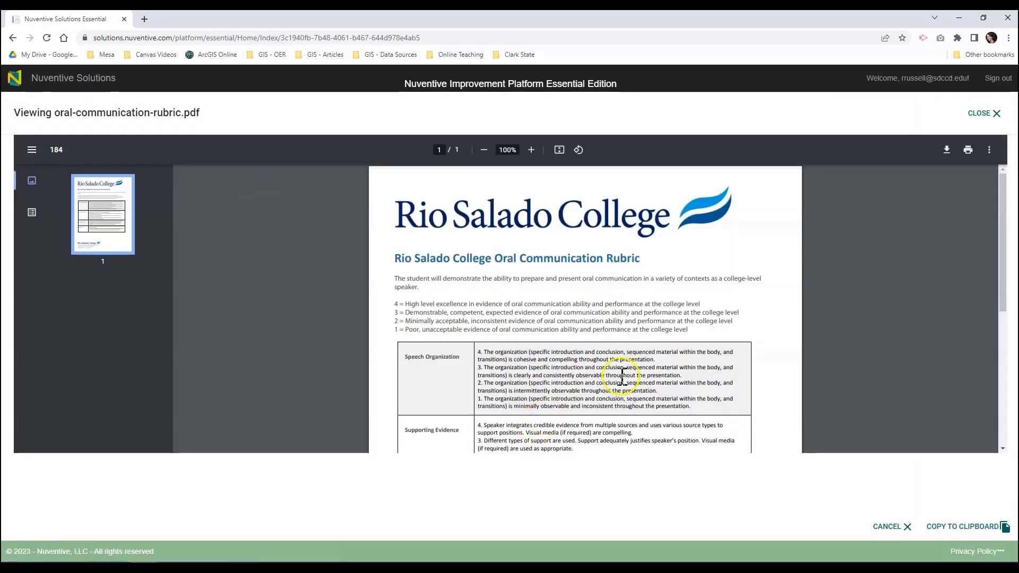
{"action": "scroll", "coordinate": [622, 375], "scroll_direction": "down", "scroll_amount": 5}
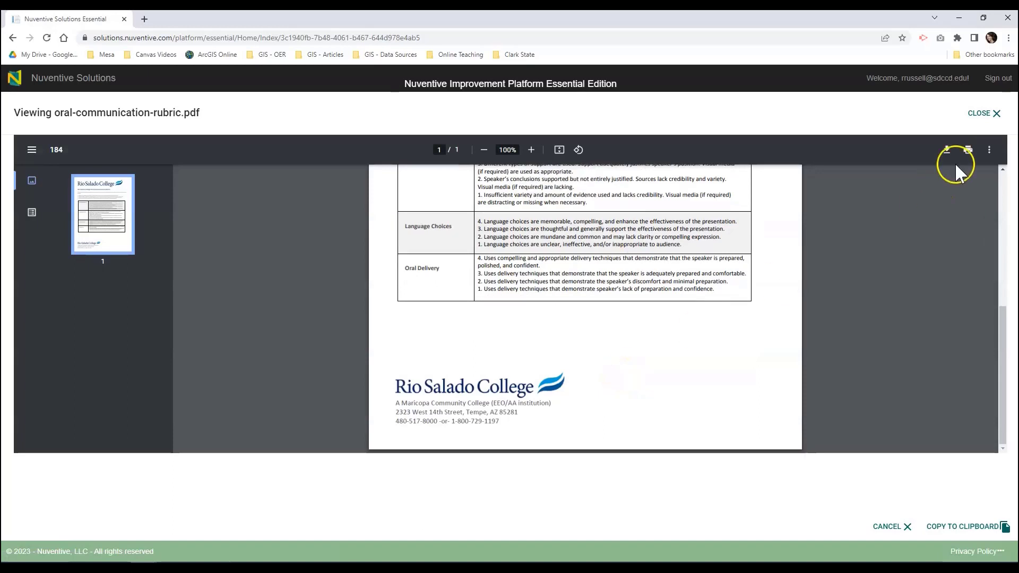
{"action": "left_click", "coordinate": [993, 113]}
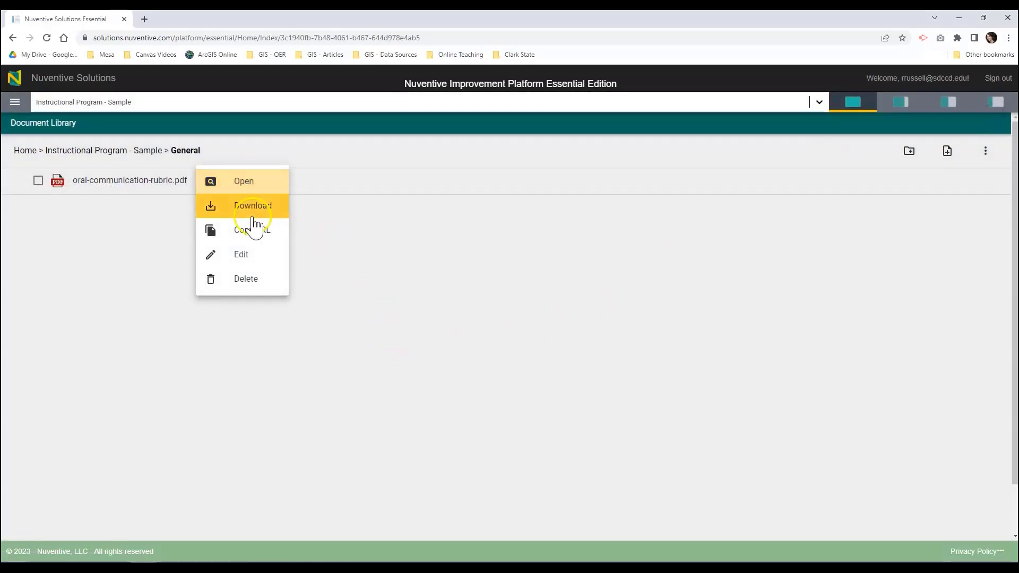
{"action": "left_click", "coordinate": [257, 349]}
Return to the Instructional Program - Sample level of the library and add a folder named "Example Folder"
{"action": "left_click", "coordinate": [132, 158]}
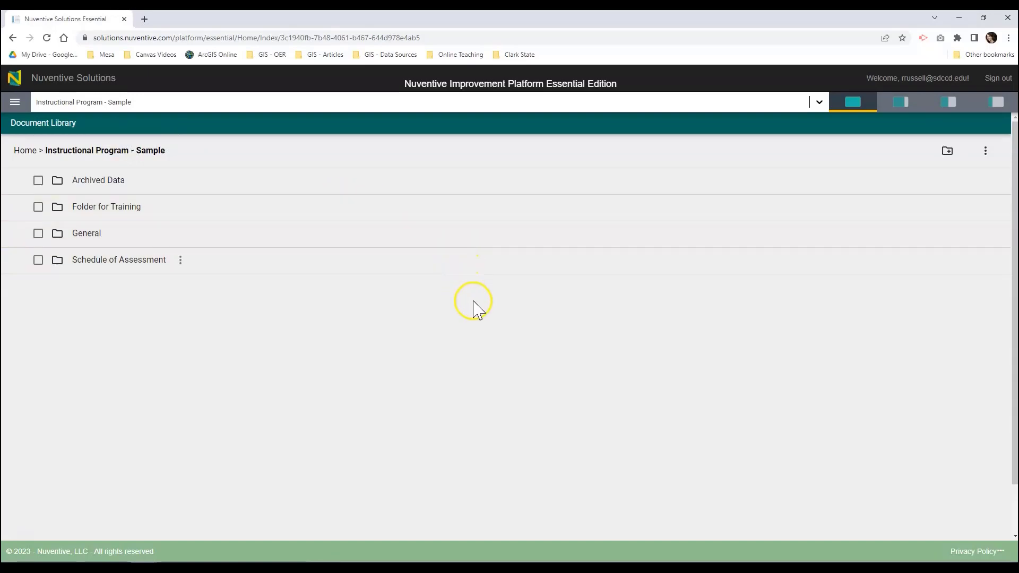
{"action": "left_click", "coordinate": [947, 151]}
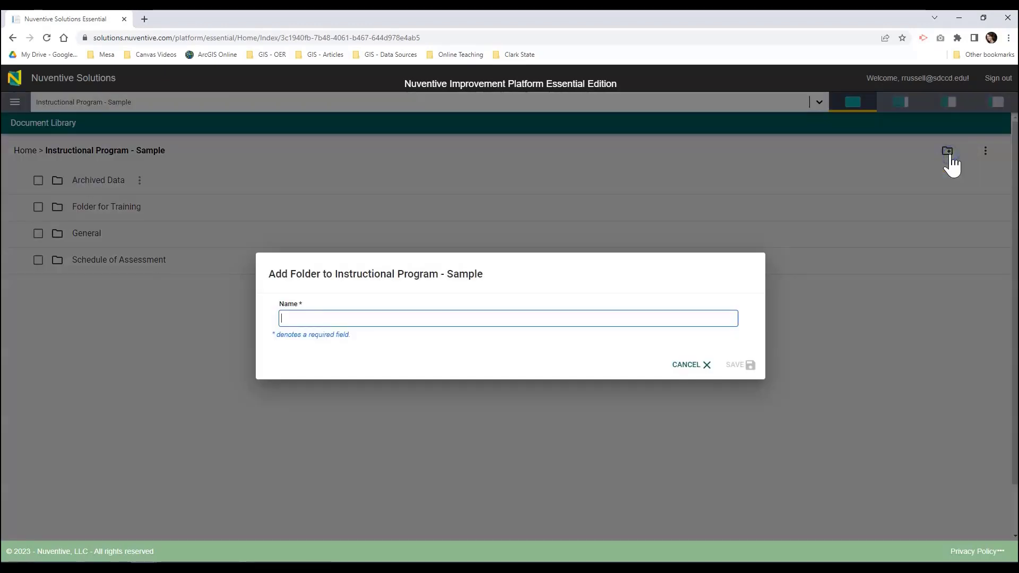
{"action": "type", "text": "Examp"}
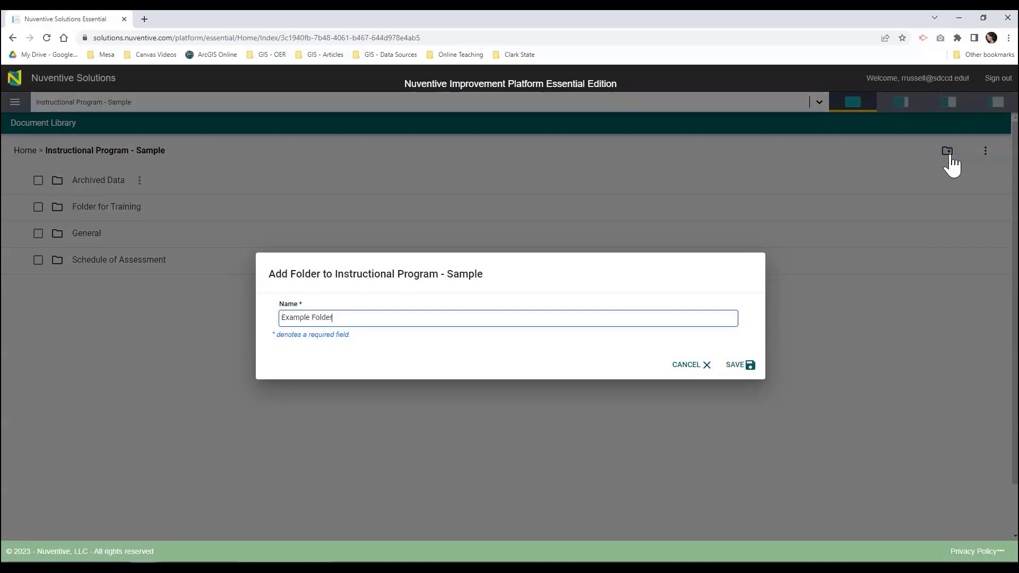
{"action": "type", "text": "le Folder"}
{"action": "left_click", "coordinate": [738, 366]}
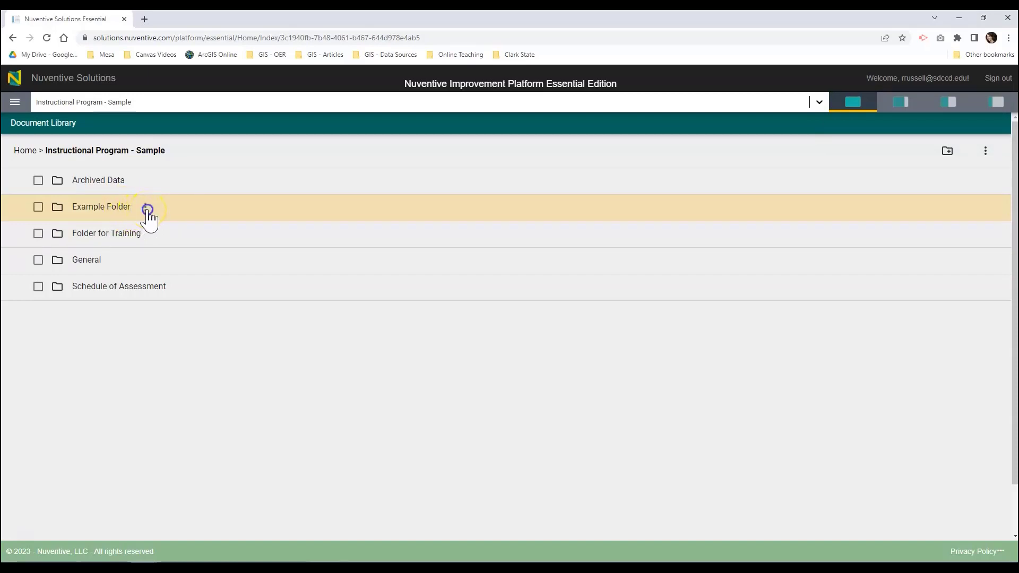
Rename Example Folder as "Example Folder for Outcomes"
{"action": "left_click", "coordinate": [147, 209]}
{"action": "left_click", "coordinate": [179, 210]}
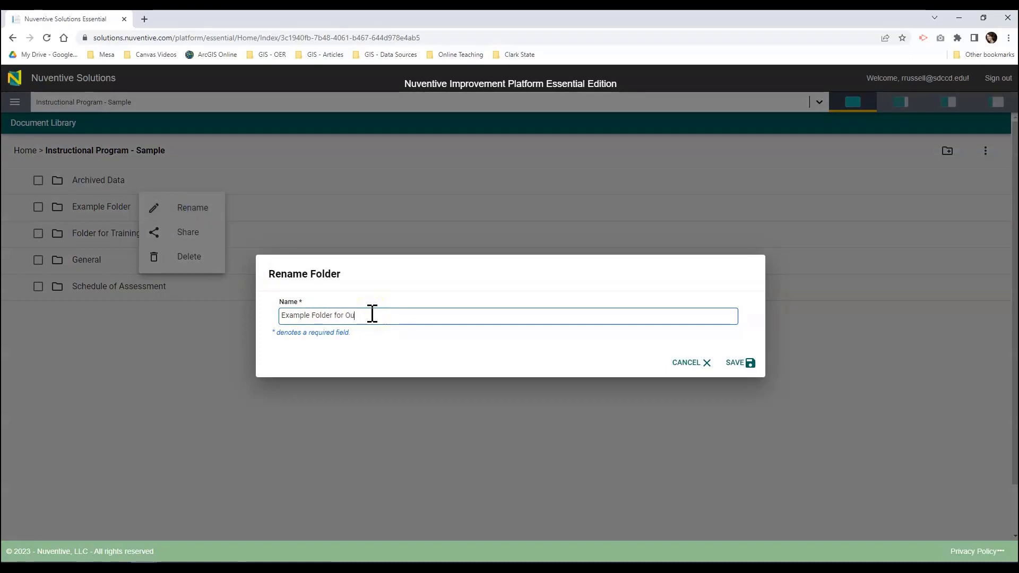
{"action": "left_click", "coordinate": [739, 364]}
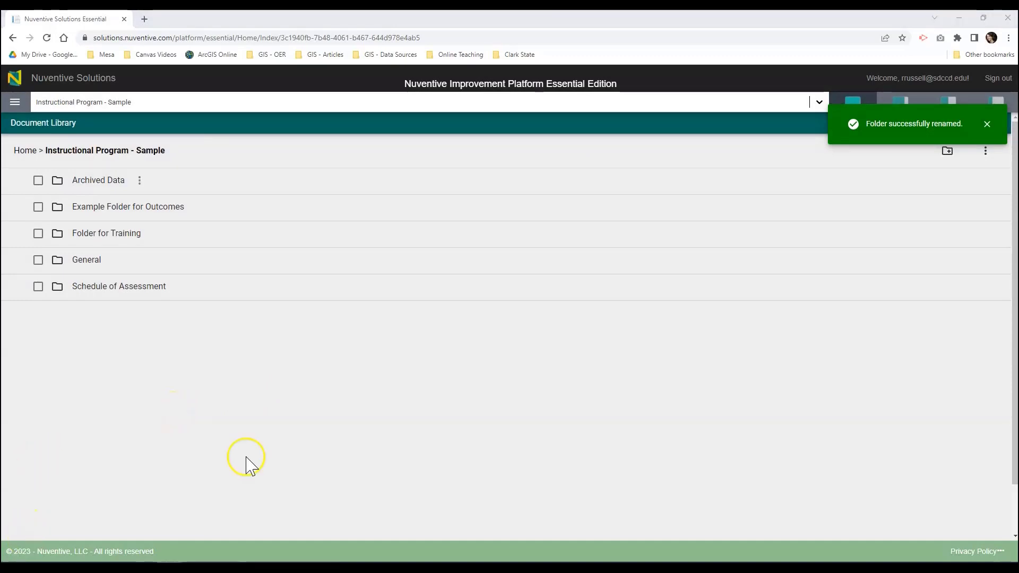
Upload the Hula Hoop Engineering Outcomes Assessment Schedule Excel file from Downloads into Example Folder for Outcomes
{"action": "left_click", "coordinate": [149, 201]}
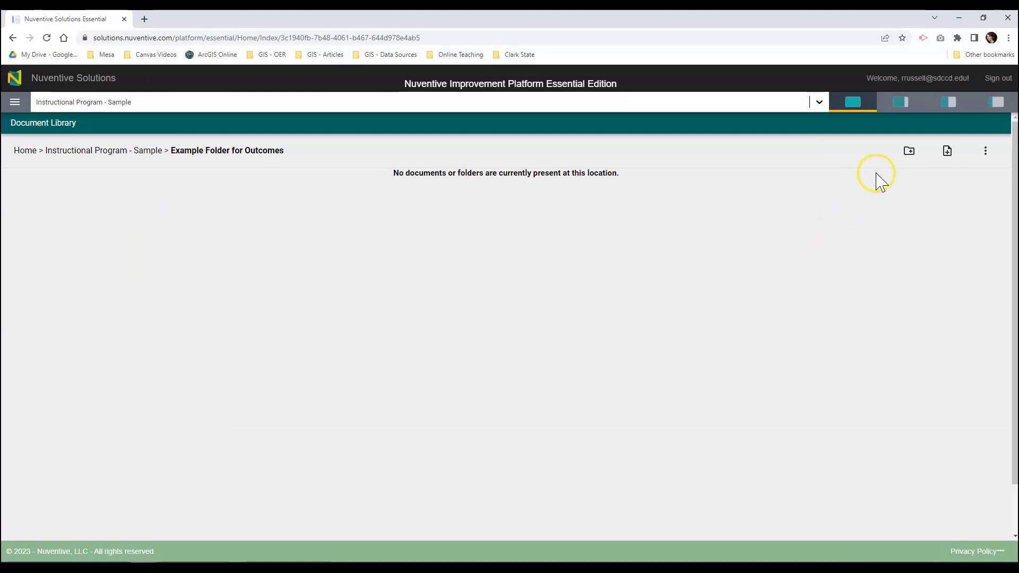
{"action": "left_click", "coordinate": [951, 163]}
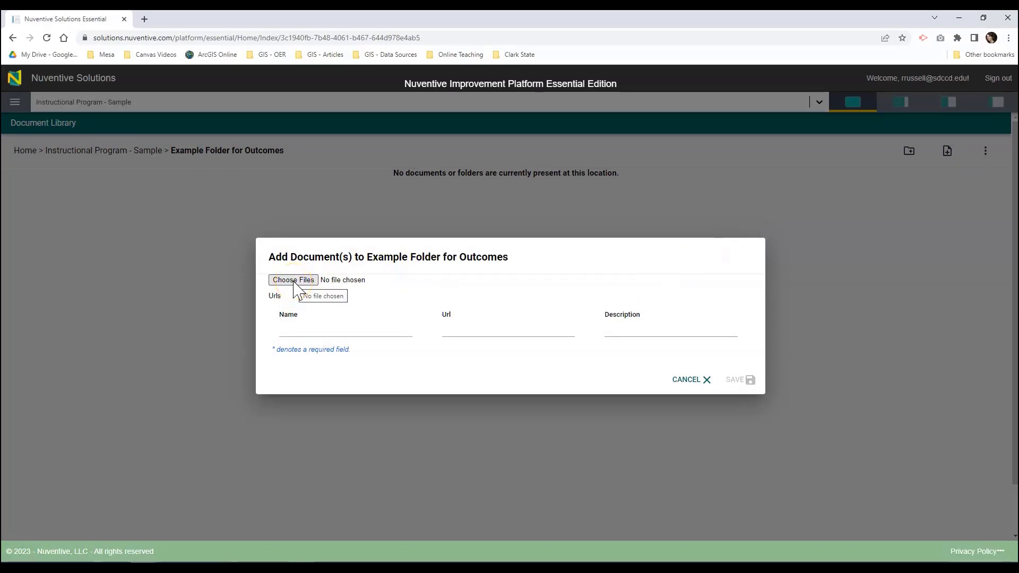
{"action": "left_click", "coordinate": [295, 336]}
{"action": "left_click", "coordinate": [298, 284]}
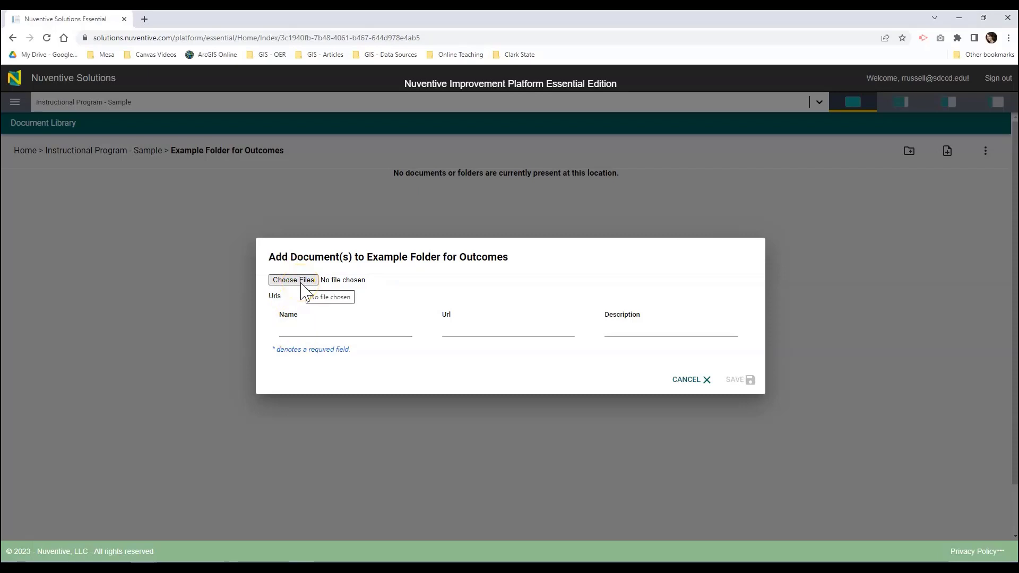
{"action": "left_click", "coordinate": [301, 285]}
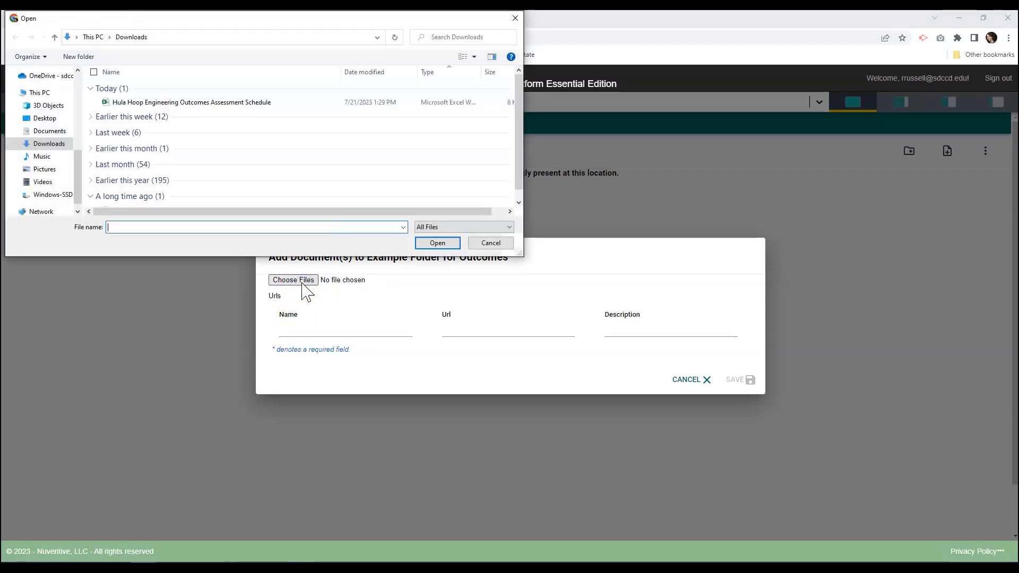
{"action": "left_click", "coordinate": [224, 81]}
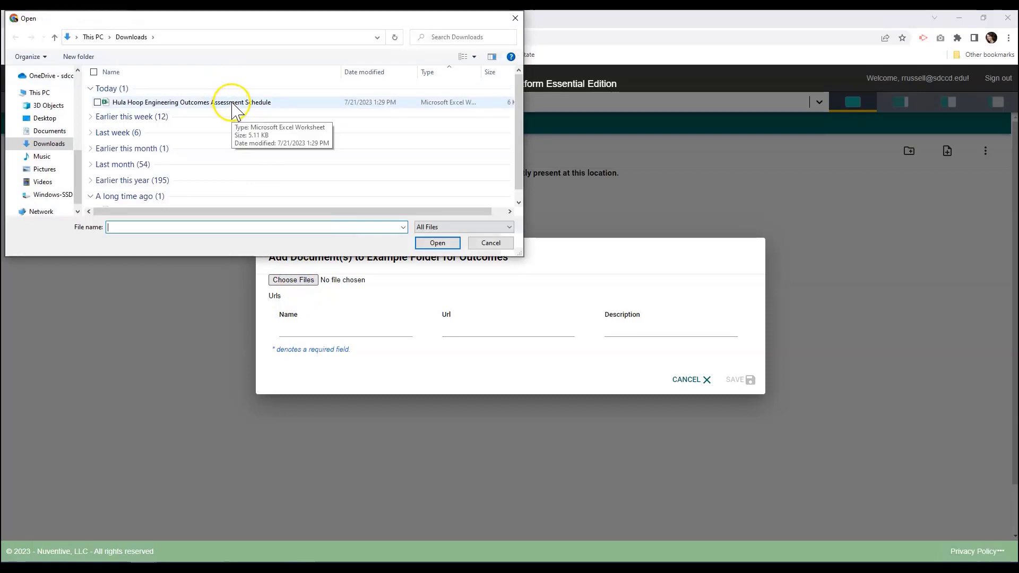
{"action": "left_click", "coordinate": [233, 103]}
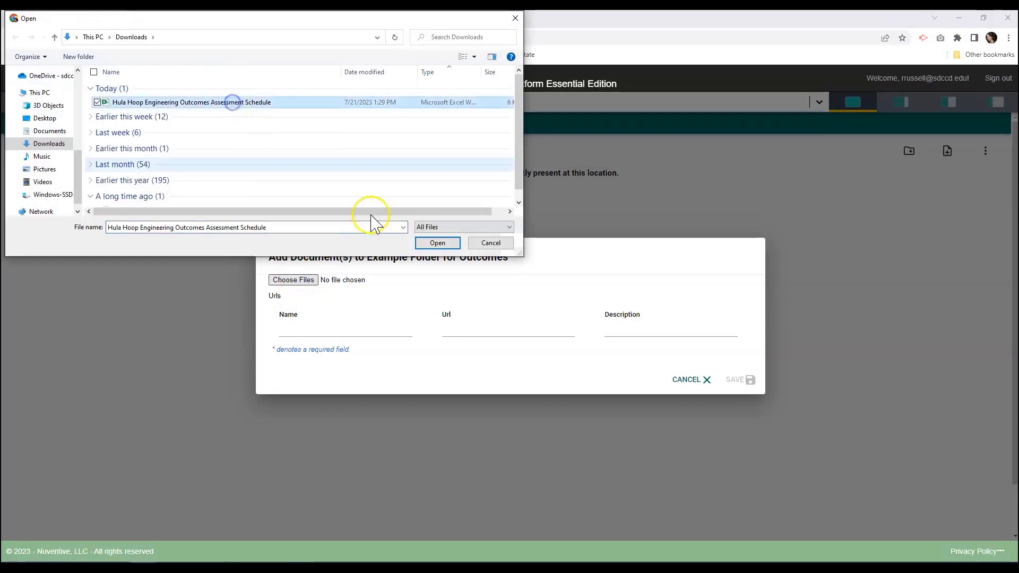
{"action": "left_click", "coordinate": [437, 242]}
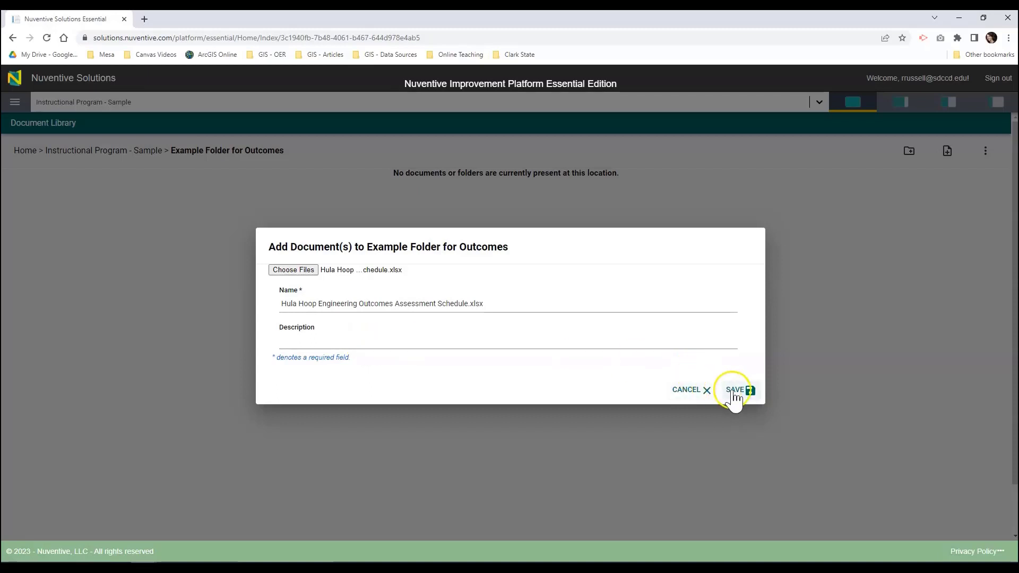
{"action": "left_click", "coordinate": [735, 393]}
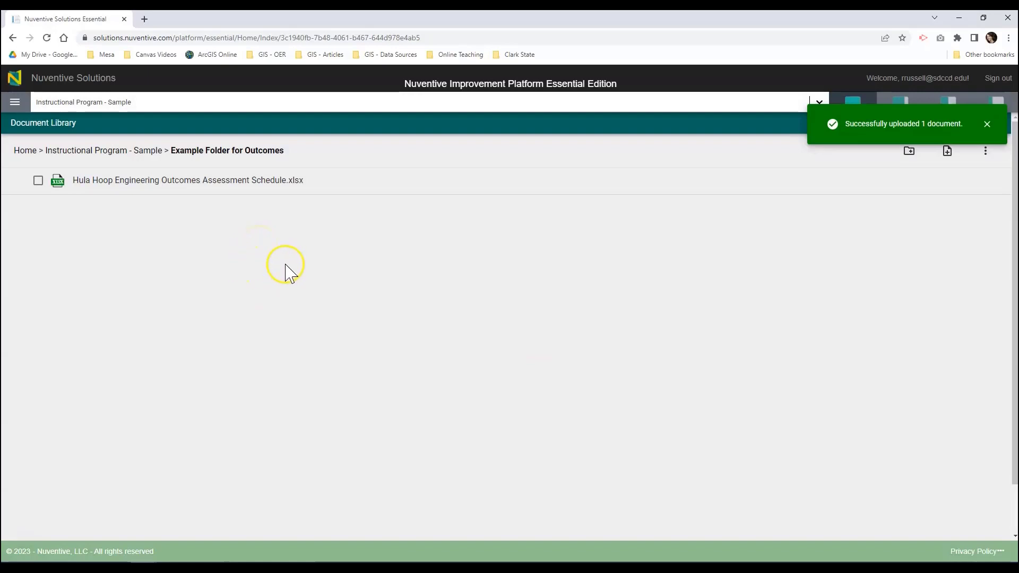
Add a web link document named "Outcome Schedule" to the folder, using the copied Google Sheets URL
{"action": "left_click", "coordinate": [947, 155]}
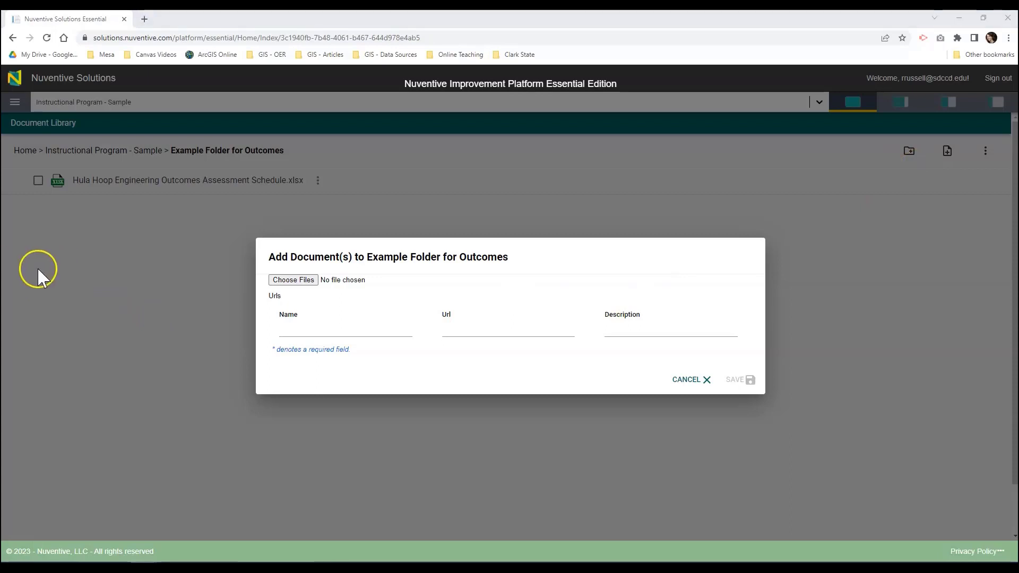
{"action": "left_click", "coordinate": [466, 327]}
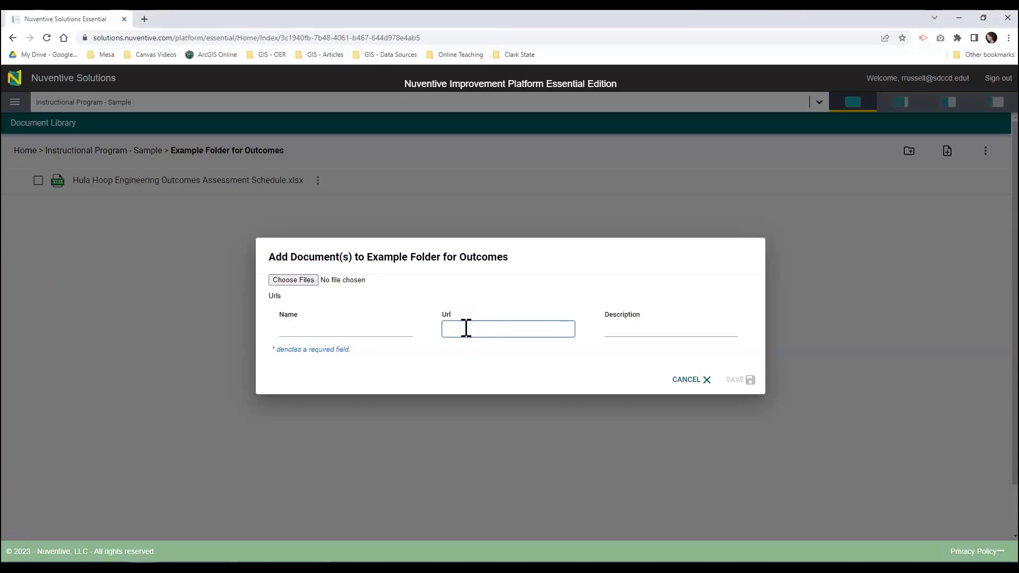
{"action": "key", "text": "ctrl+v"}
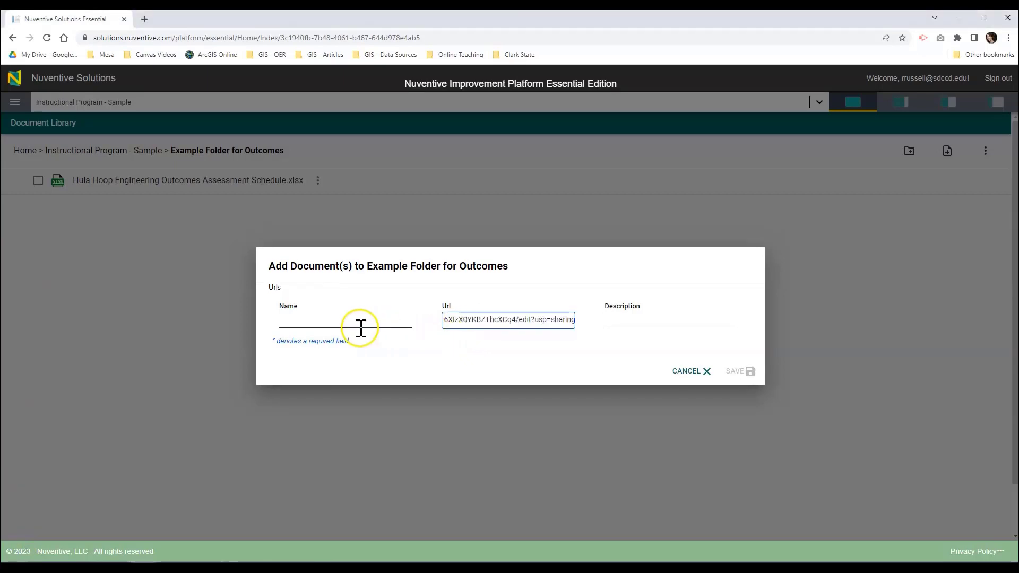
{"action": "left_click", "coordinate": [328, 321]}
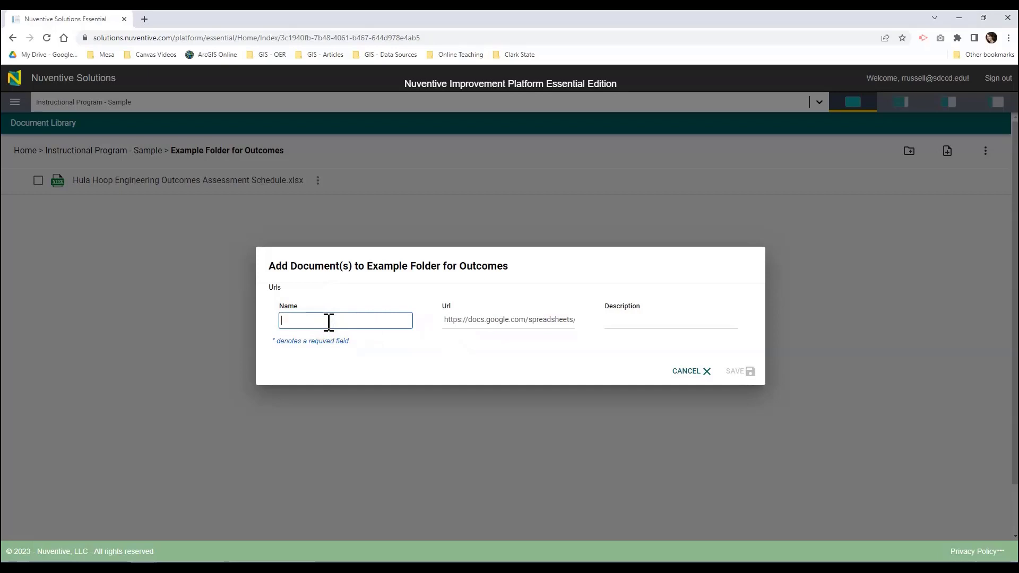
{"action": "type", "text": "Outcome Schedule"}
{"action": "left_click", "coordinate": [737, 371]}
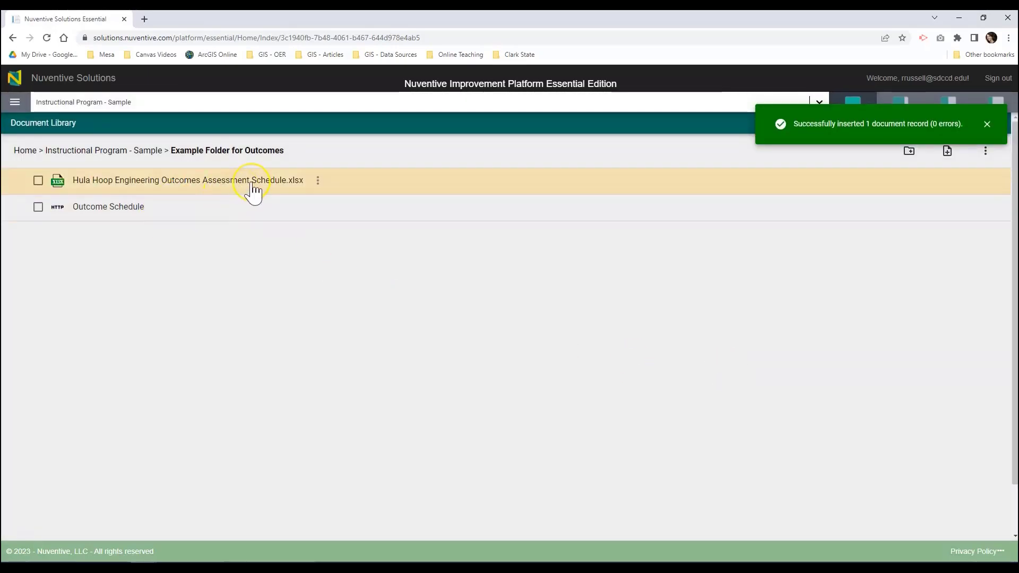
{"action": "left_click", "coordinate": [317, 181]}
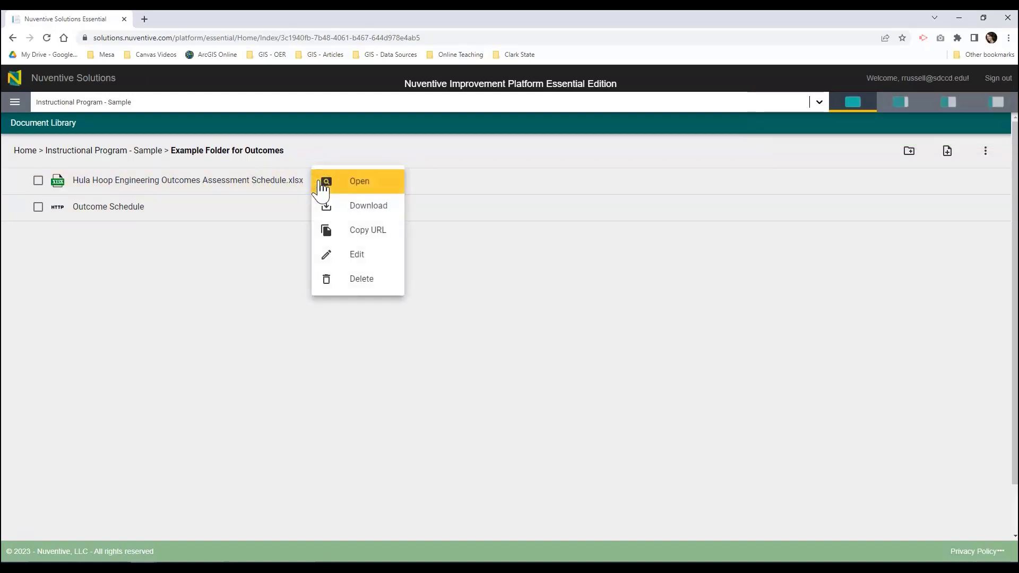
{"action": "left_click", "coordinate": [378, 186]}
{"action": "left_click", "coordinate": [105, 249]}
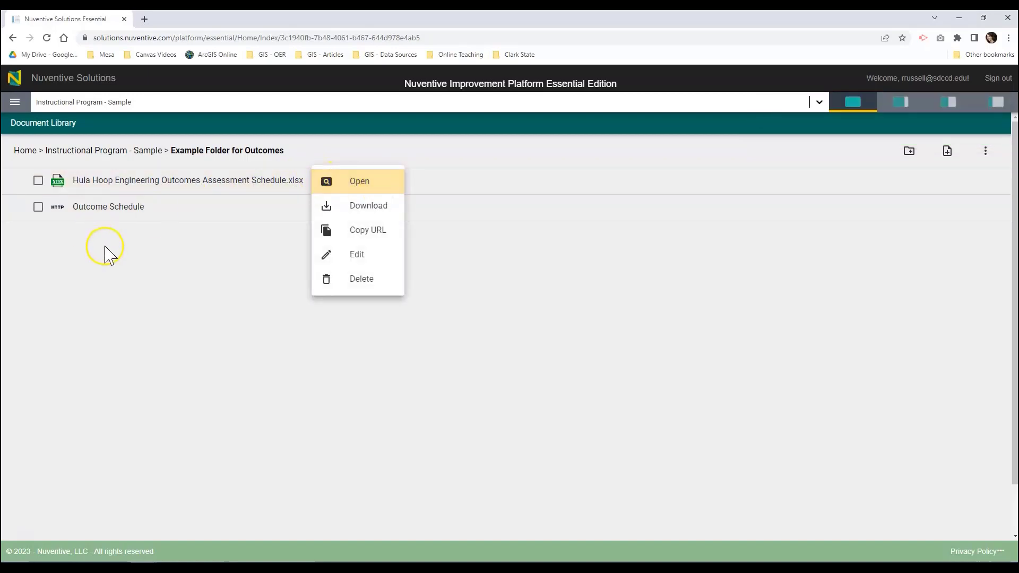
Open the linked Google Sheet of the Outcome Schedule document
{"action": "left_click", "coordinate": [158, 208]}
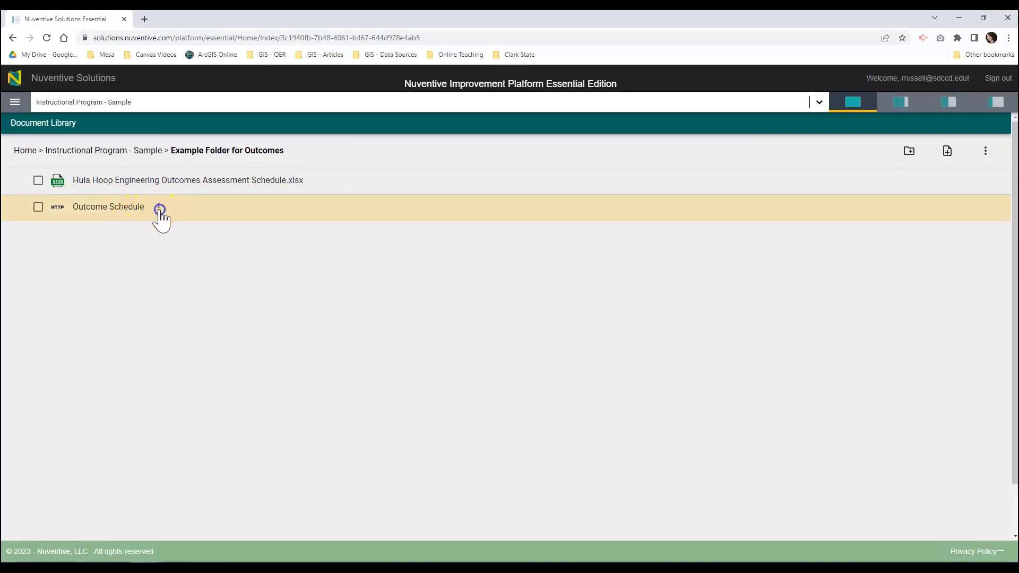
{"action": "left_click", "coordinate": [194, 210]}
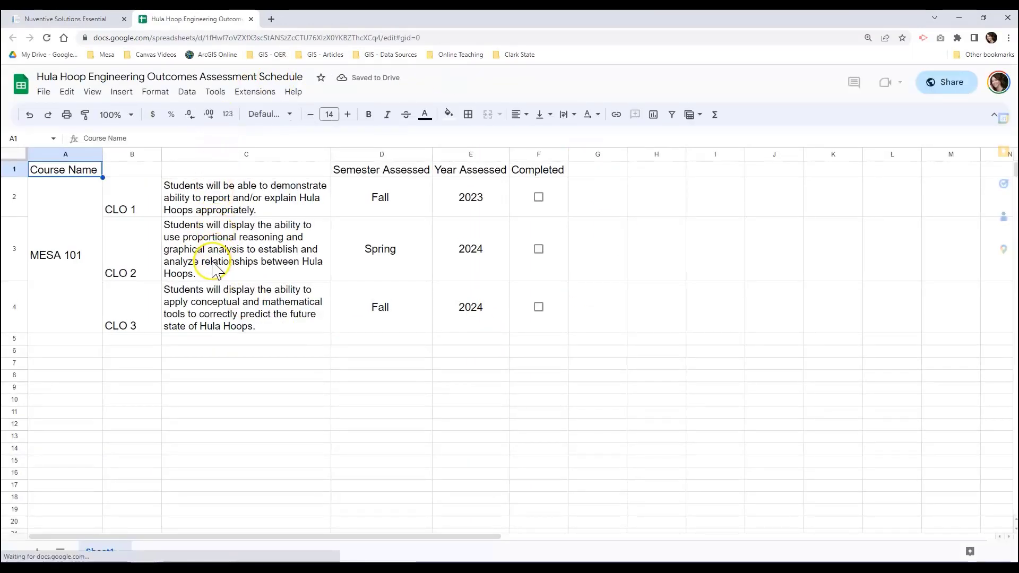
Switch back to the Nuventive document library and return to the Instructional Program - Sample folder
{"action": "left_click", "coordinate": [80, 21]}
{"action": "left_click", "coordinate": [402, 448]}
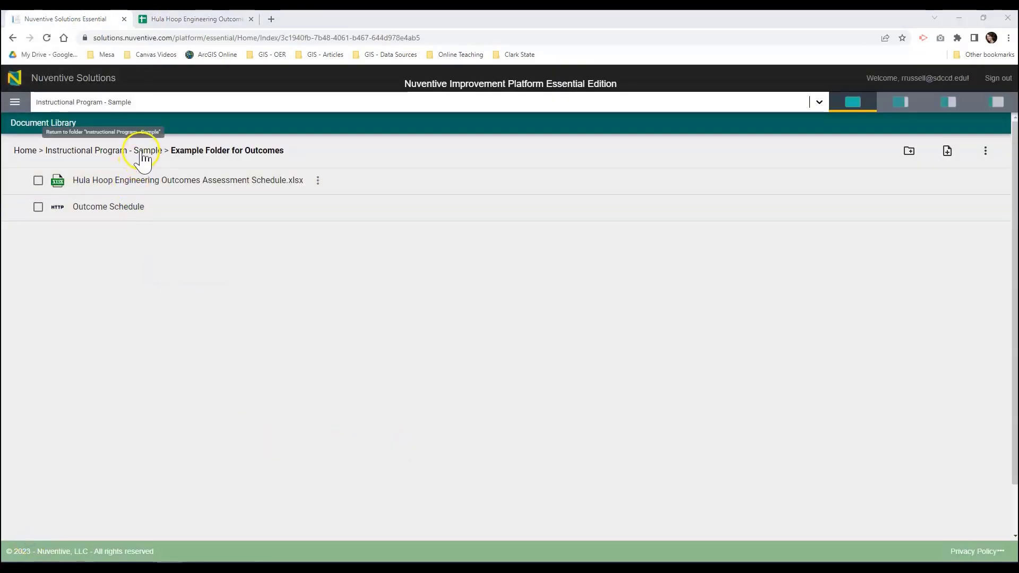
{"action": "left_click", "coordinate": [141, 151]}
Move Example Folder for Outcomes into the Schedule of Assessment folder under Instructional Program - Sample
{"action": "left_click", "coordinate": [985, 152]}
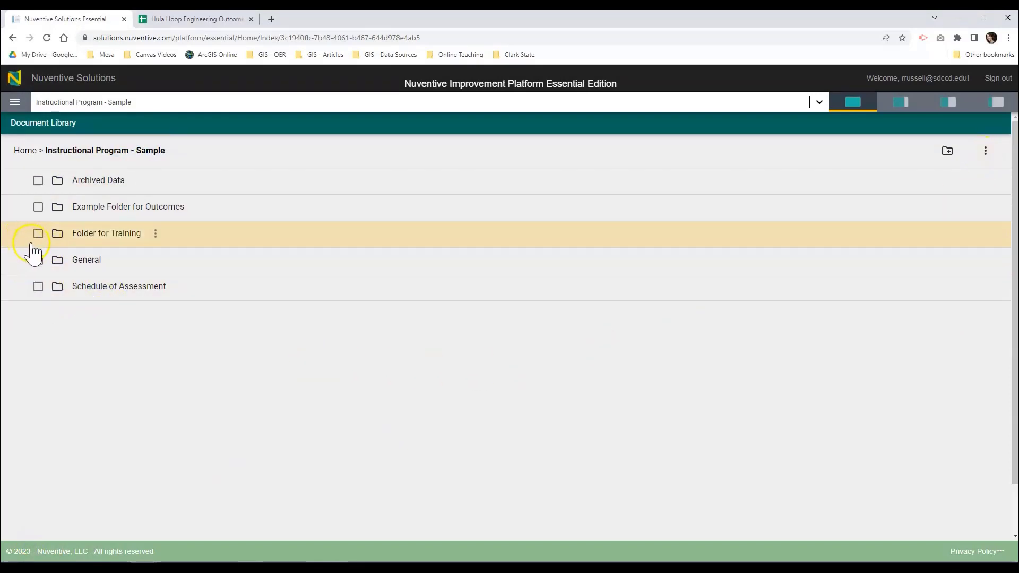
{"action": "left_click", "coordinate": [38, 208]}
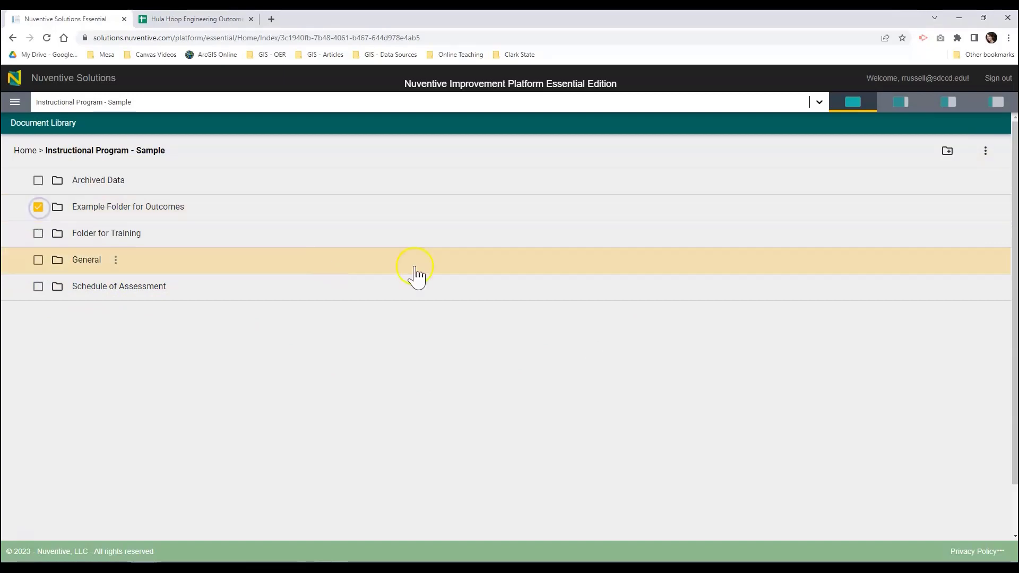
{"action": "left_click", "coordinate": [986, 152]}
{"action": "left_click", "coordinate": [988, 157]}
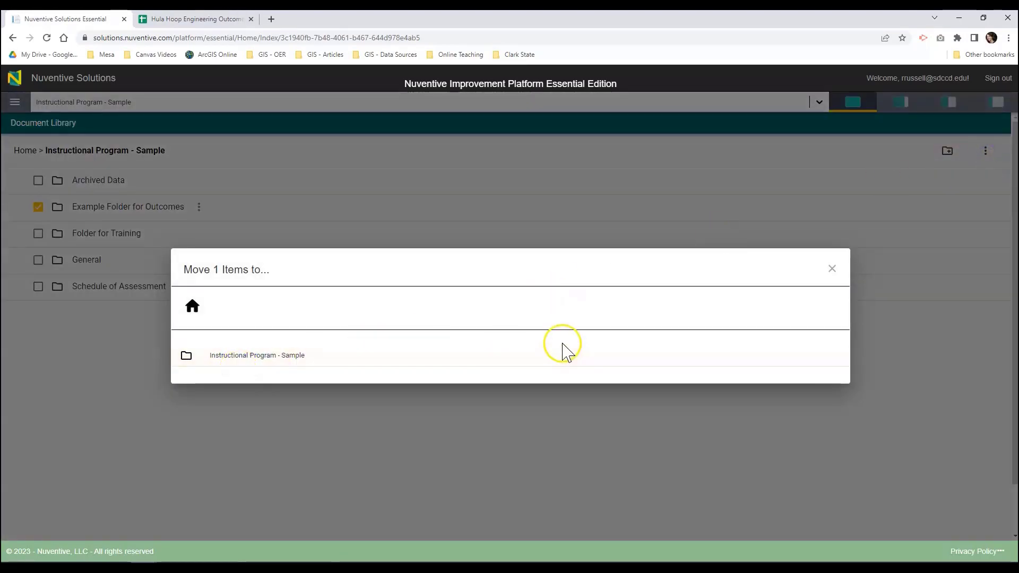
{"action": "left_click", "coordinate": [227, 363]}
{"action": "double_click", "coordinate": [239, 363]}
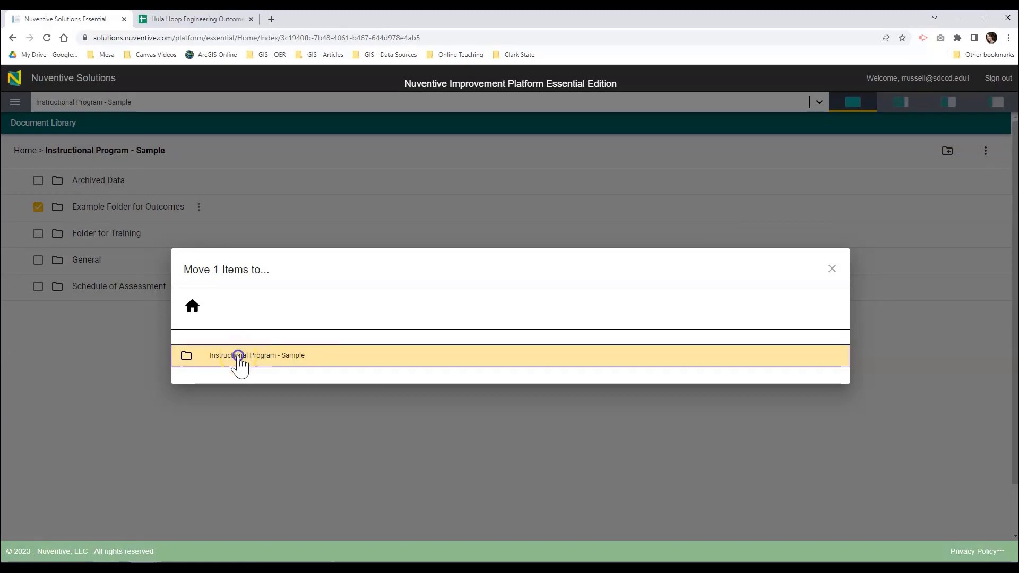
{"action": "left_click", "coordinate": [238, 401]}
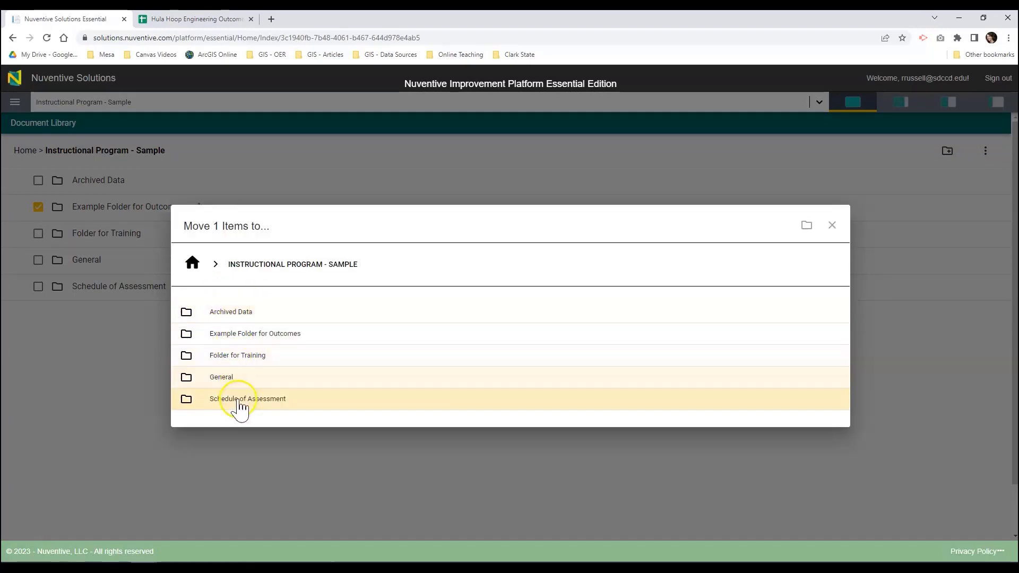
{"action": "double_click", "coordinate": [239, 401]}
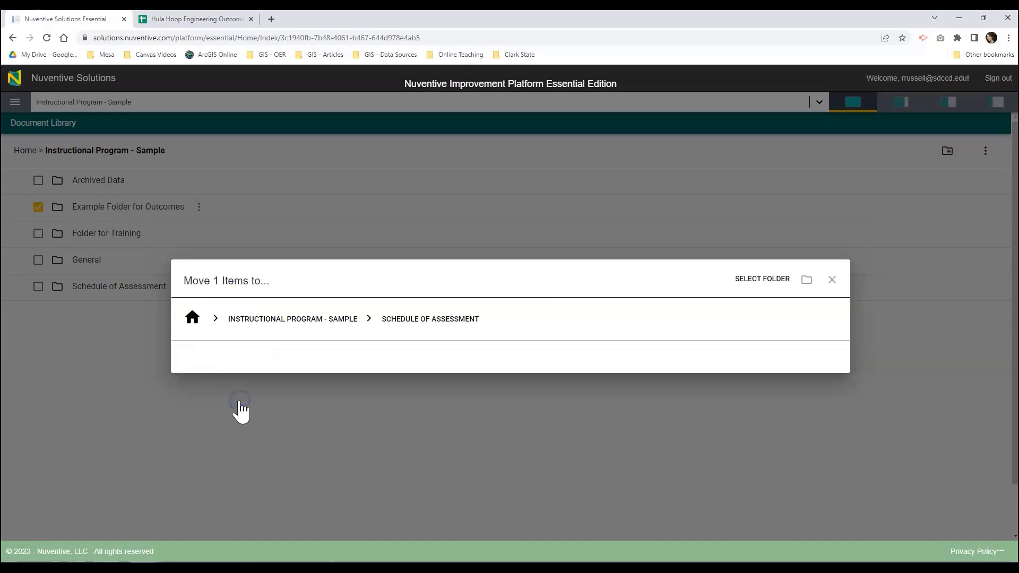
{"action": "left_click", "coordinate": [760, 284]}
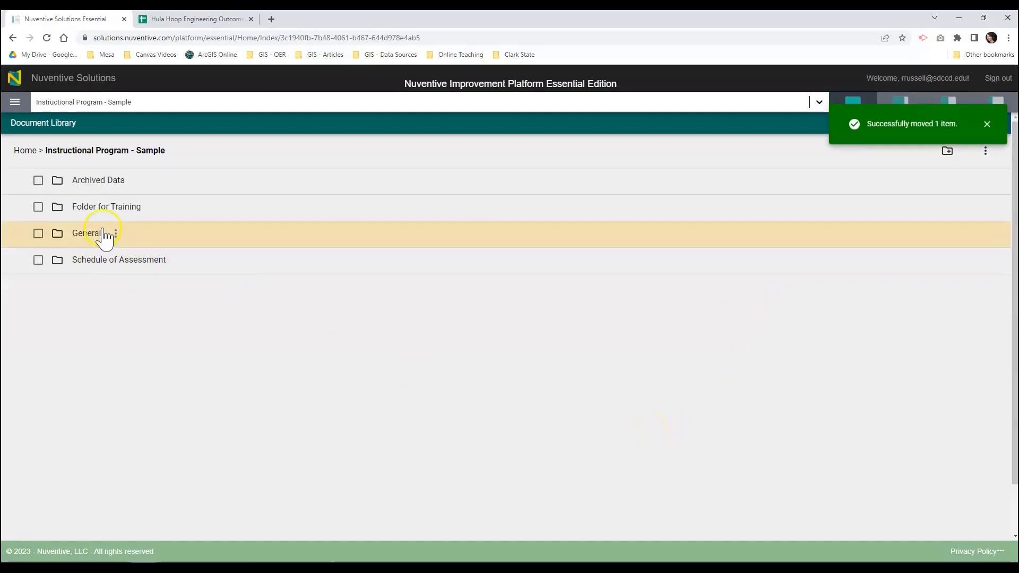
Check the Schedule of Assessment folder for the moved Example Folder for Outcomes and return to the Instructional Program - Sample folder
{"action": "left_click", "coordinate": [118, 206]}
{"action": "left_click", "coordinate": [113, 151]}
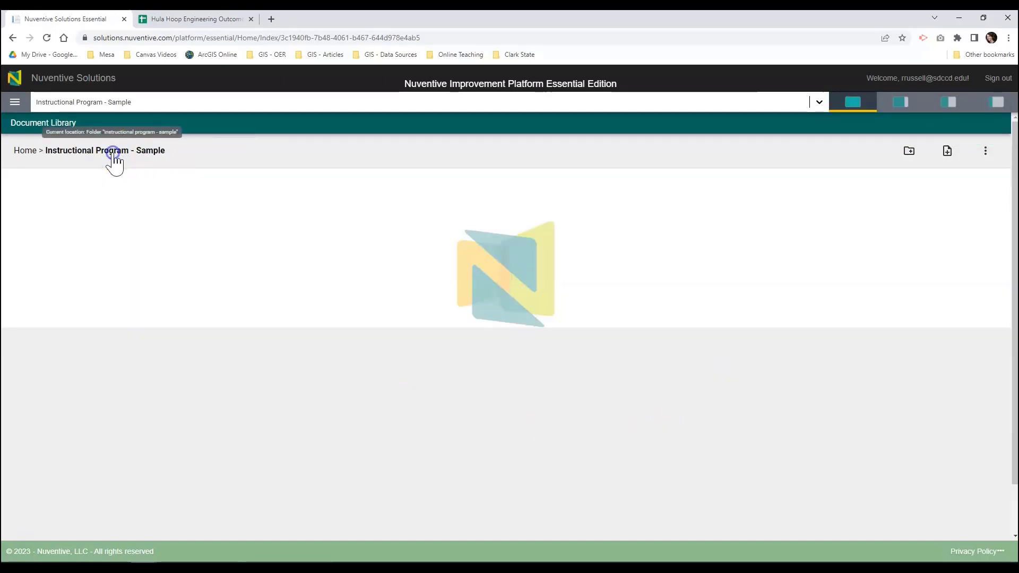
{"action": "left_click", "coordinate": [110, 264]}
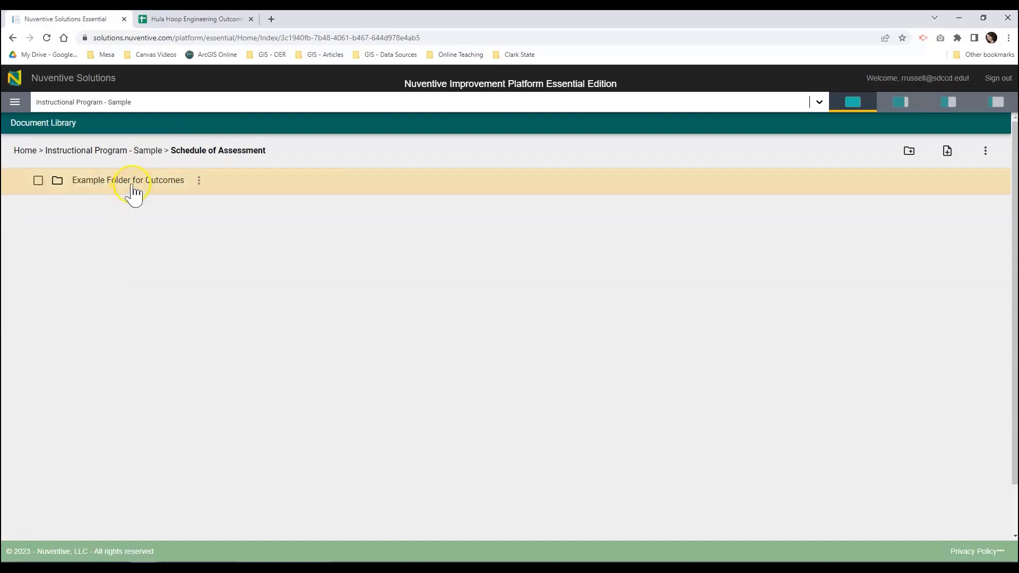
{"action": "left_click", "coordinate": [107, 151]}
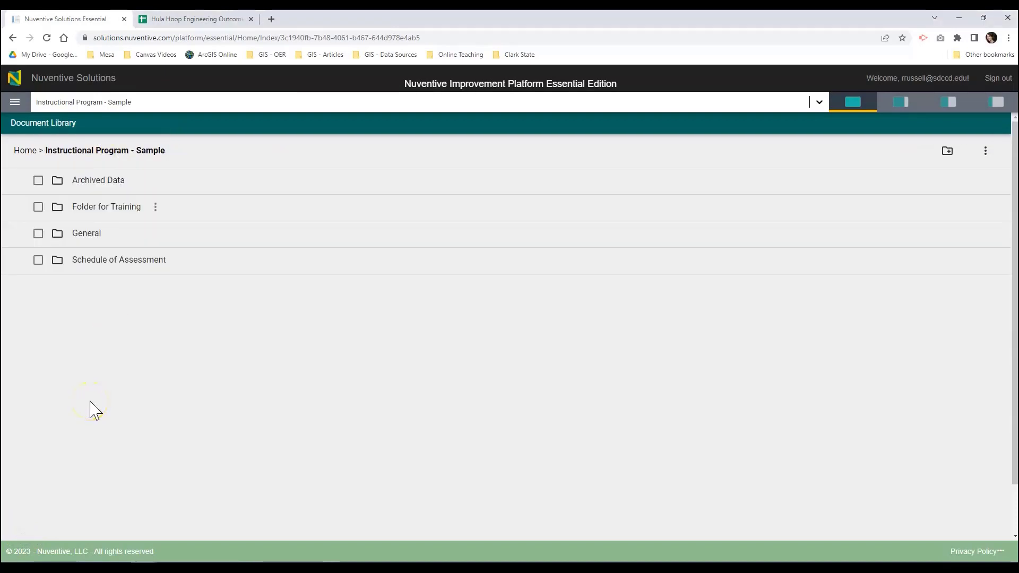